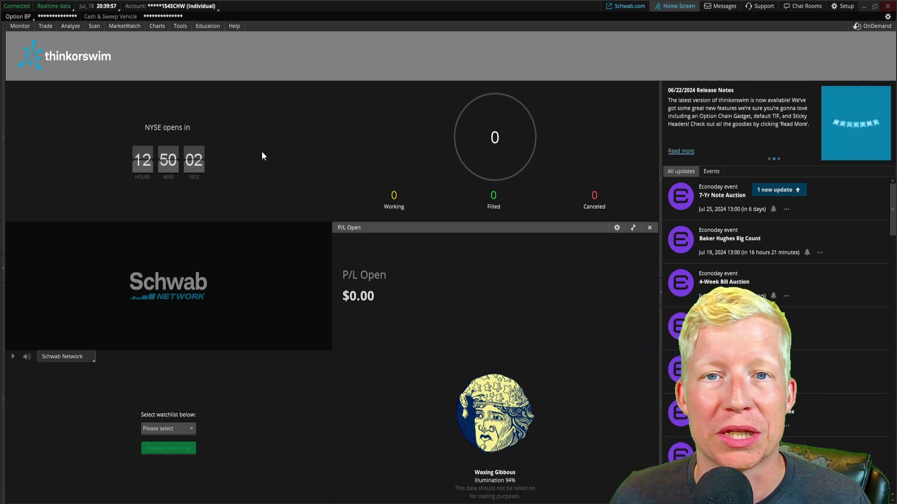
- Go to the Analyze tab and delete the existing SPY straddle simulated trade
mouse_move(111, 83)
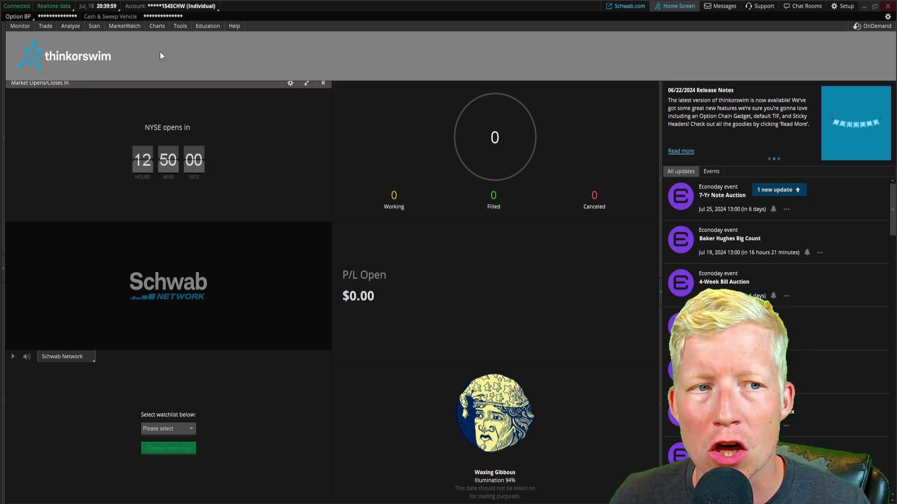
mouse_move(281, 237)
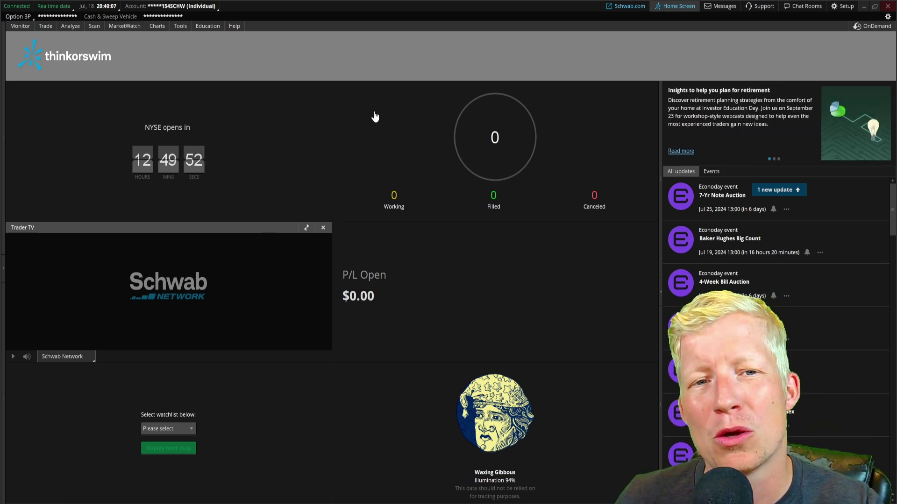
left_click(74, 26)
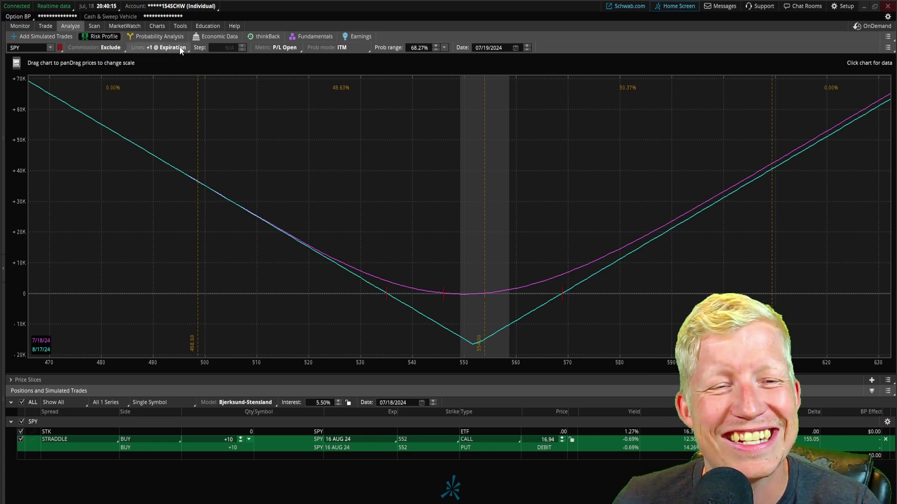
left_click(885, 440)
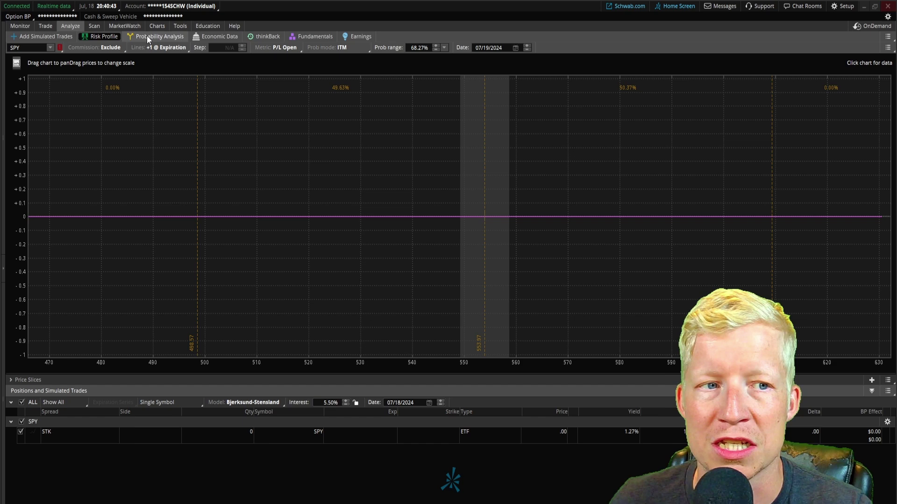
- Add a simulated single buy of 10 SPY 16 AUG 24 555 calls at 8.35
left_click(35, 36)
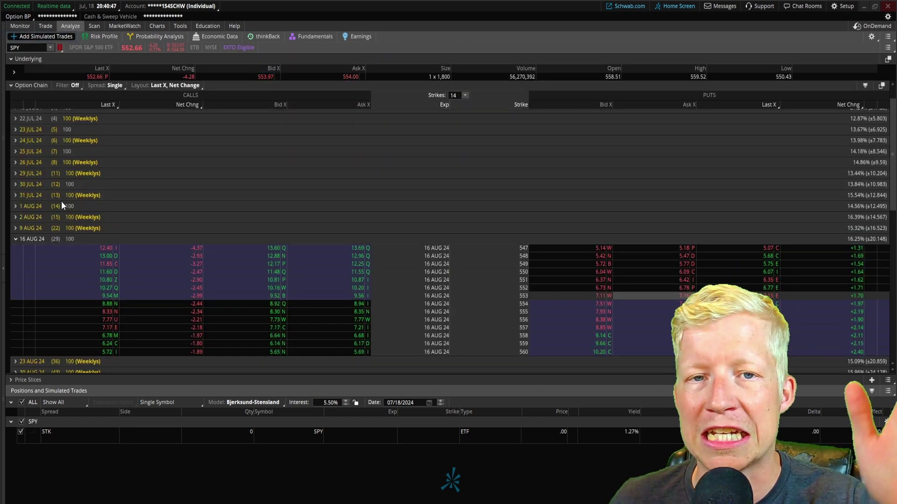
scroll(145, 232, "down", 3)
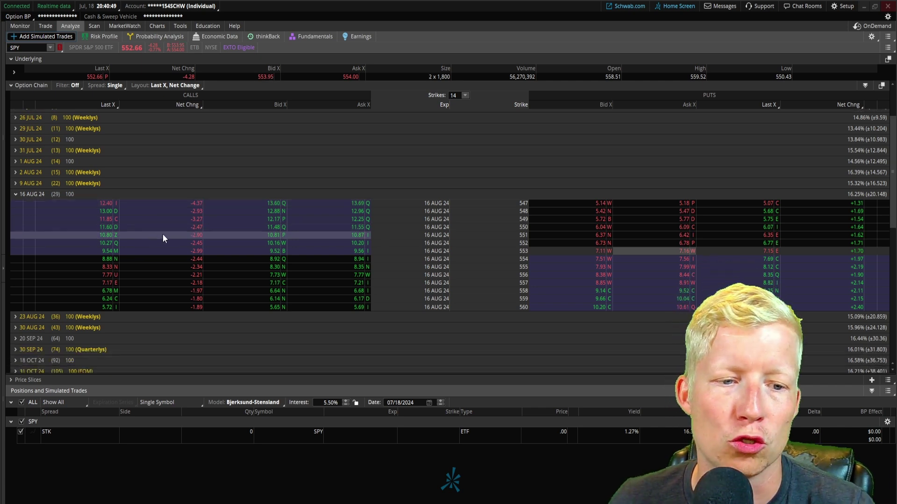
scroll(308, 271, "down", 1)
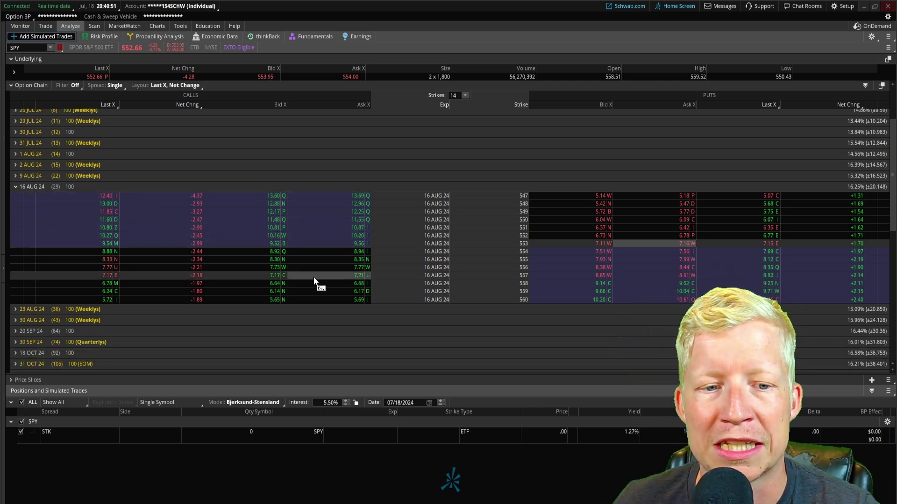
right_click(265, 263)
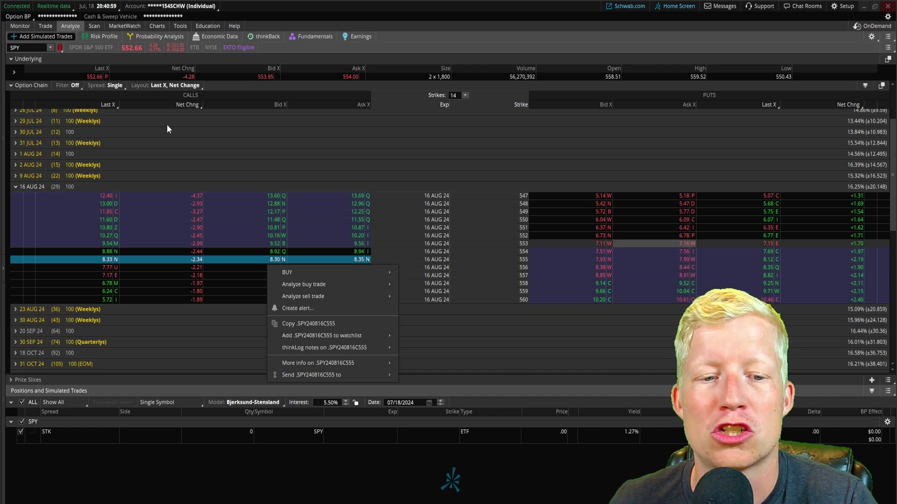
mouse_move(304, 286)
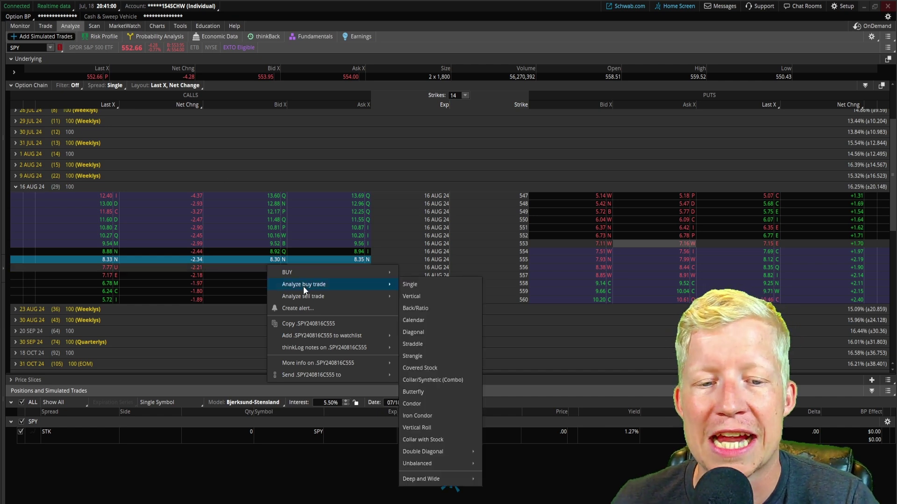
left_click(406, 284)
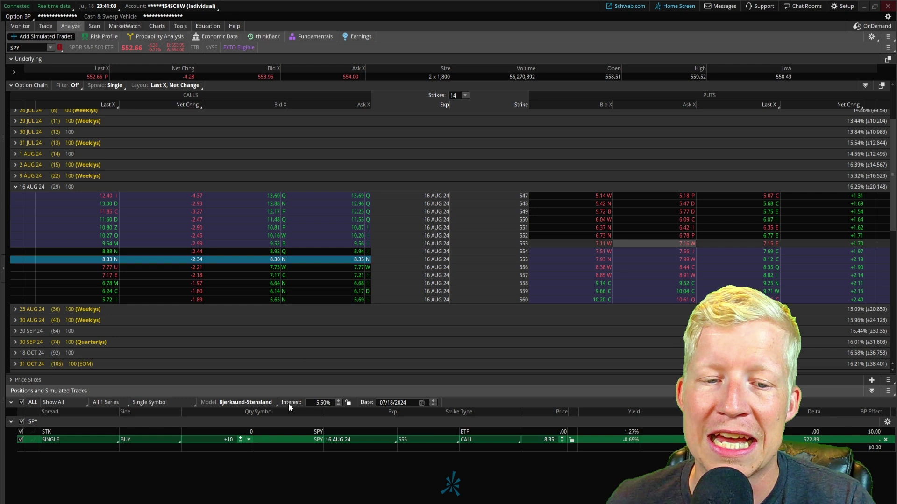
right_click(248, 261)
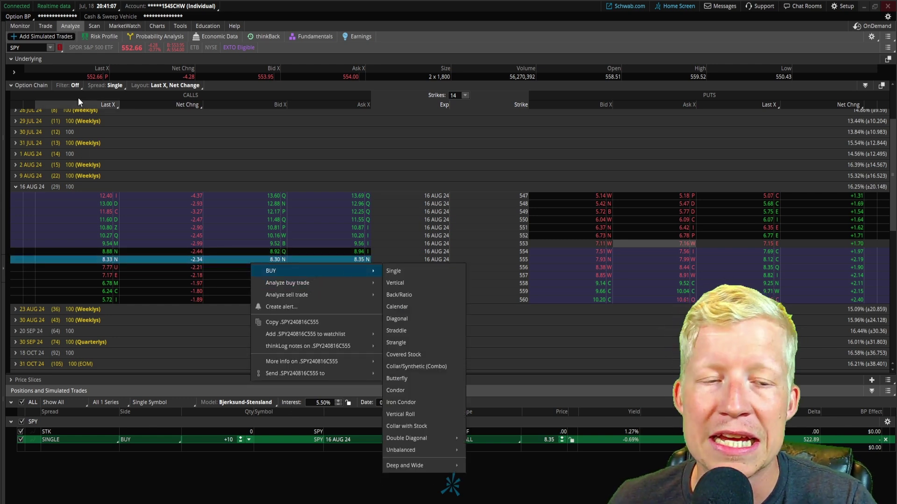
left_click(75, 27)
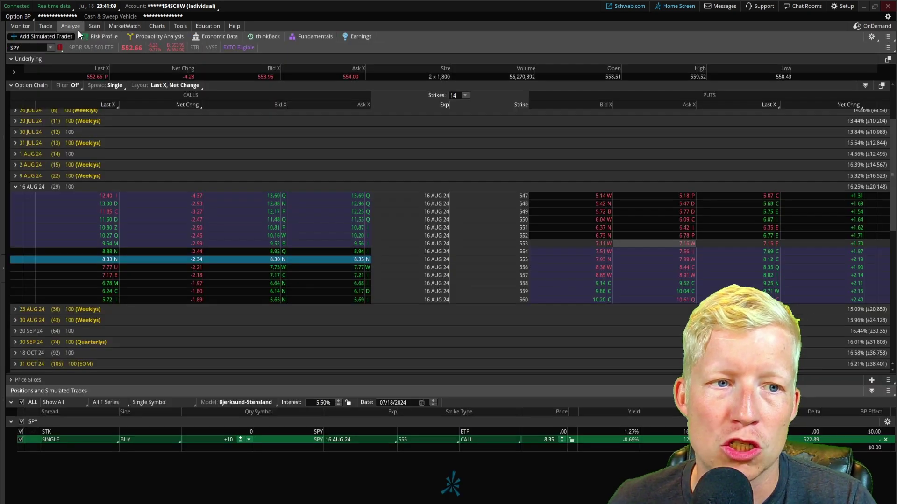
- Show the Risk Profile for the long 555 call, with loss capped near -$8,350
left_click(99, 36)
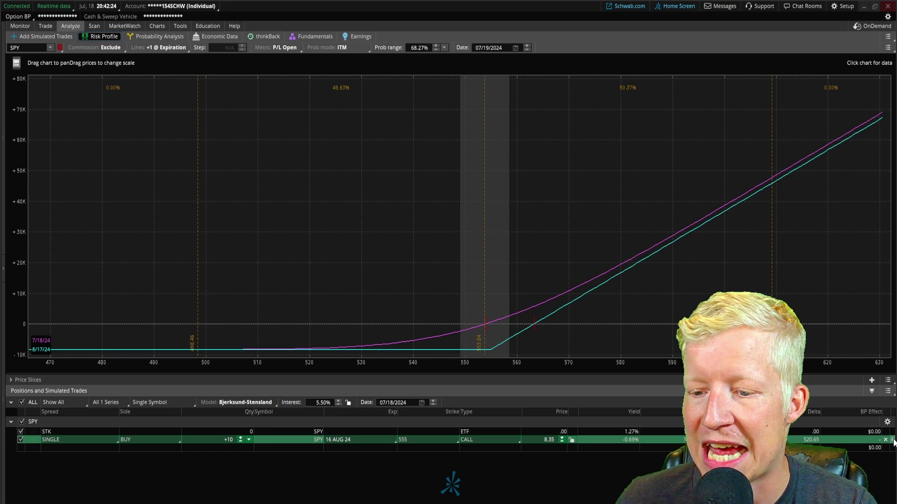
- Replace the 555 call with a 10-lot SPY 16 AUG 24 iron condor (555/556 calls, 554/553 puts)
left_click(892, 440)
left_click(885, 379)
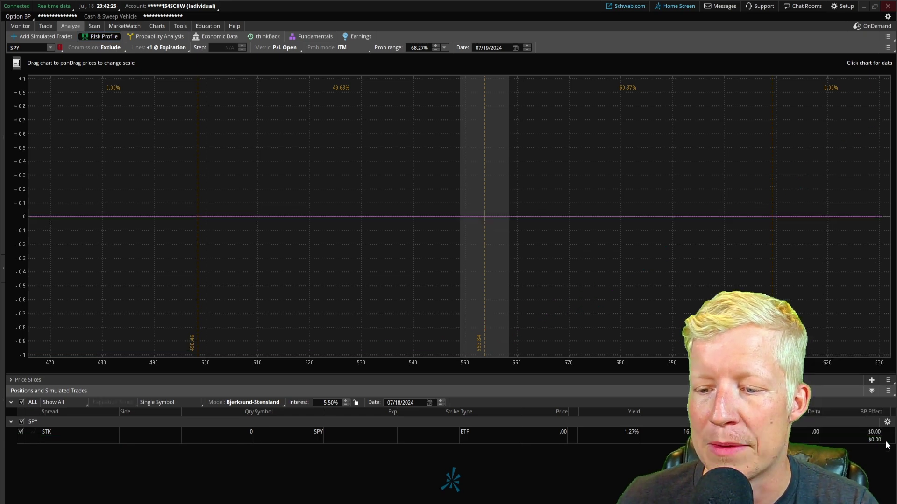
left_click(46, 38)
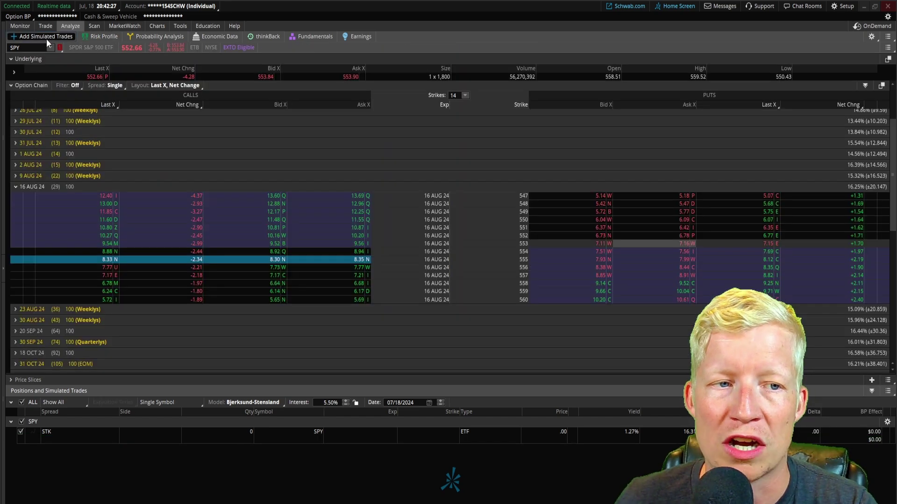
right_click(315, 255)
mouse_move(366, 275)
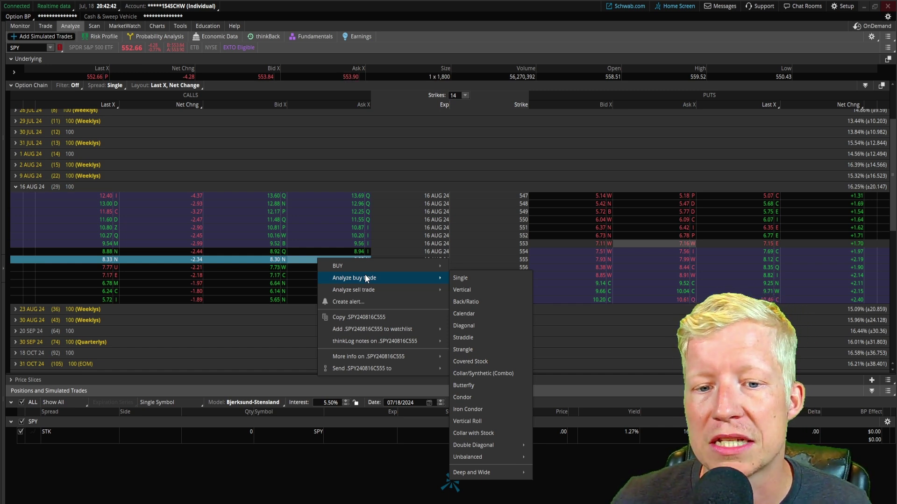
left_click(479, 410)
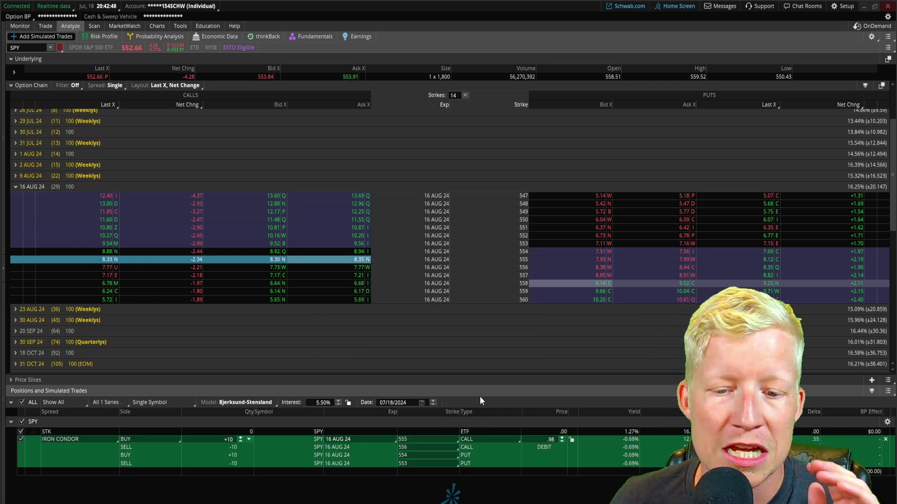
- Show the iron condor's P/L graph, dipping to about -$980 around 554–555
left_click(106, 40)
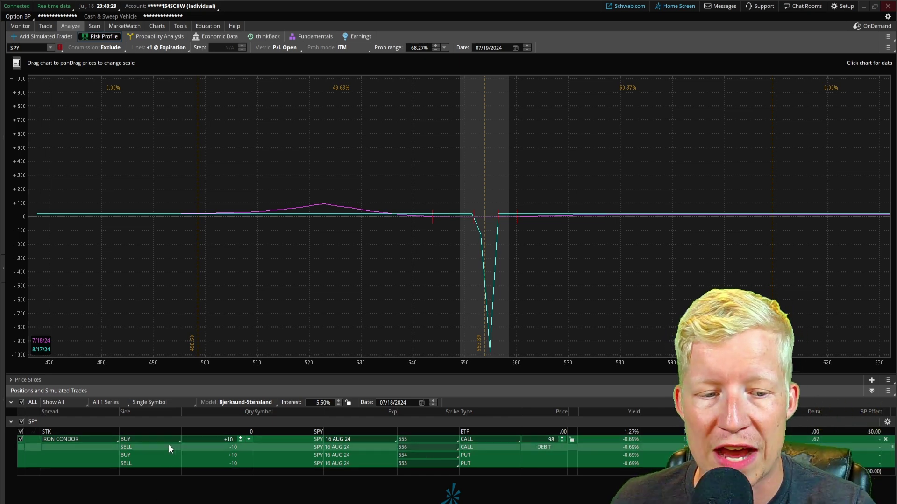
- Replace the iron condor with a 10-lot 554 buy straddle and view its V-shaped P/L
left_click(885, 439)
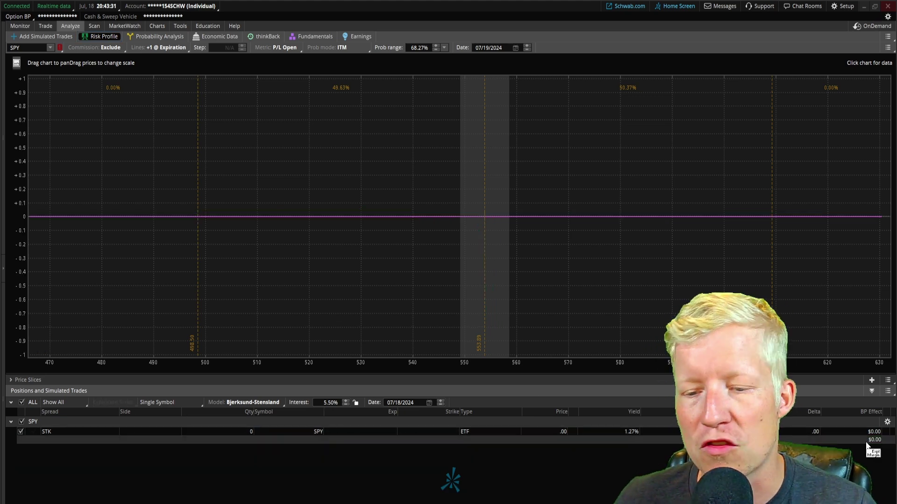
left_click(55, 39)
right_click(334, 256)
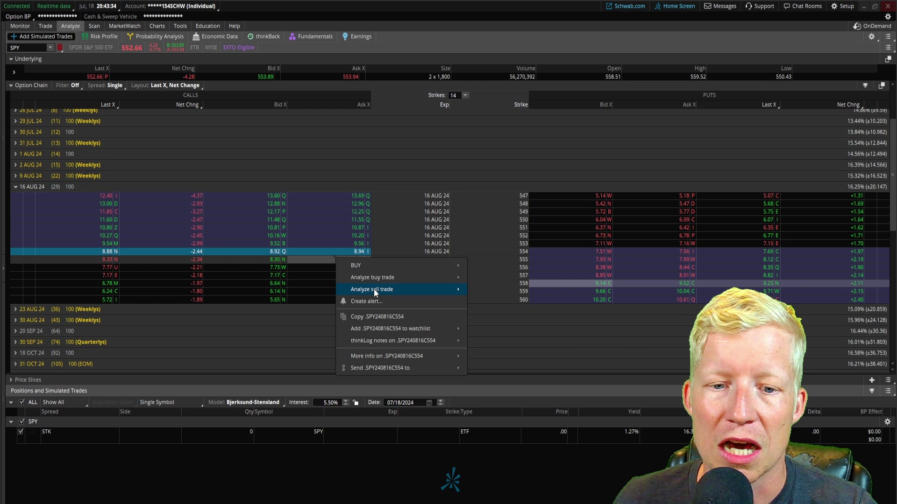
mouse_move(384, 277)
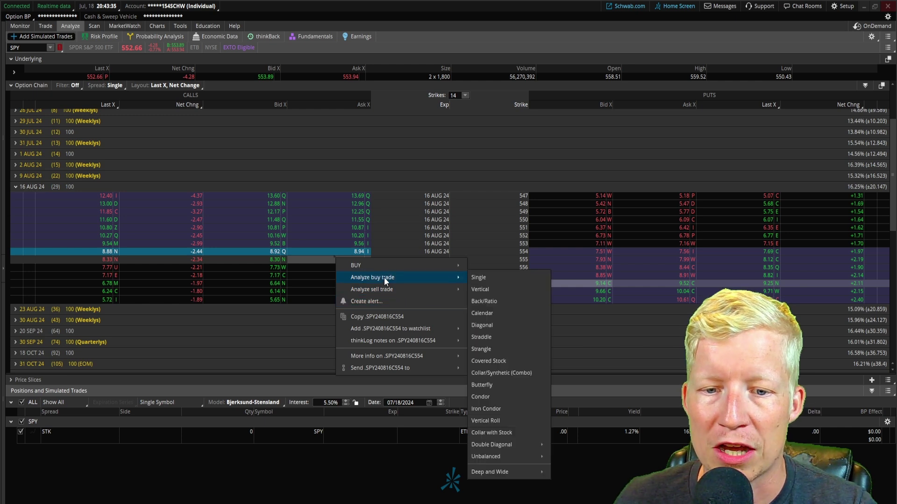
left_click(495, 338)
left_click(87, 38)
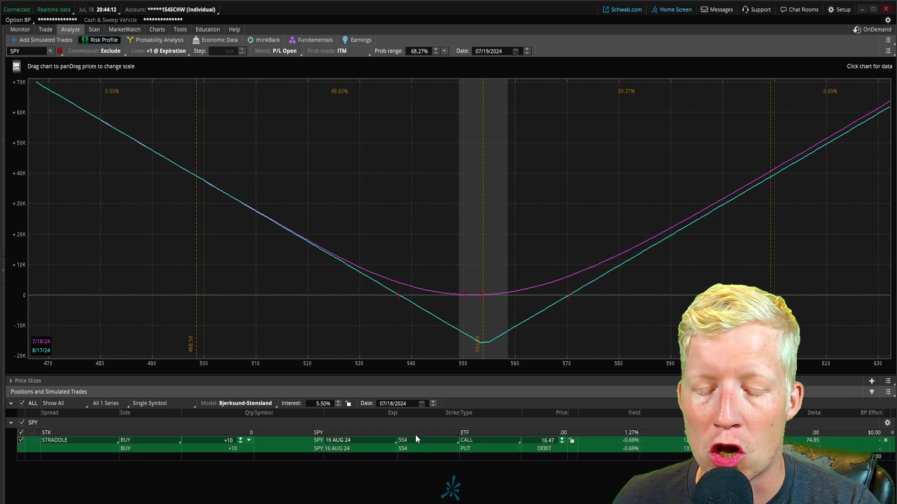
- Change the straddle to a 1-lot at the 550 strike
left_click(456, 443)
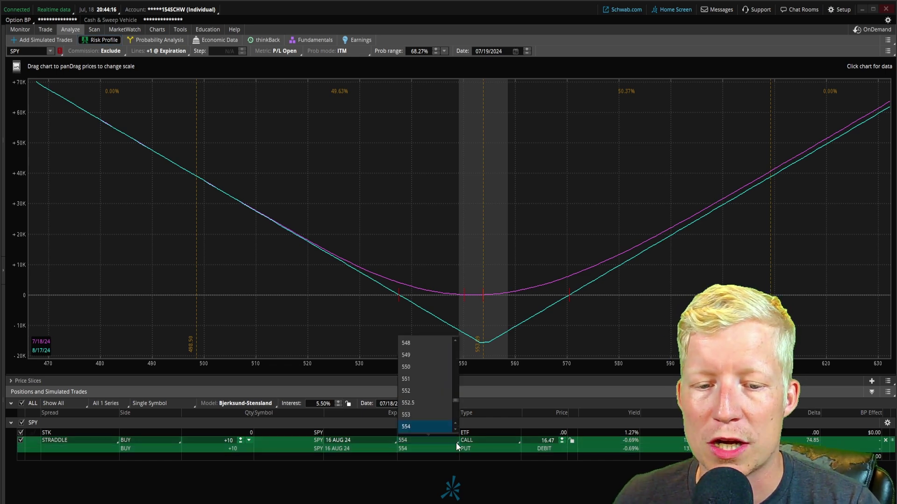
left_click(422, 371)
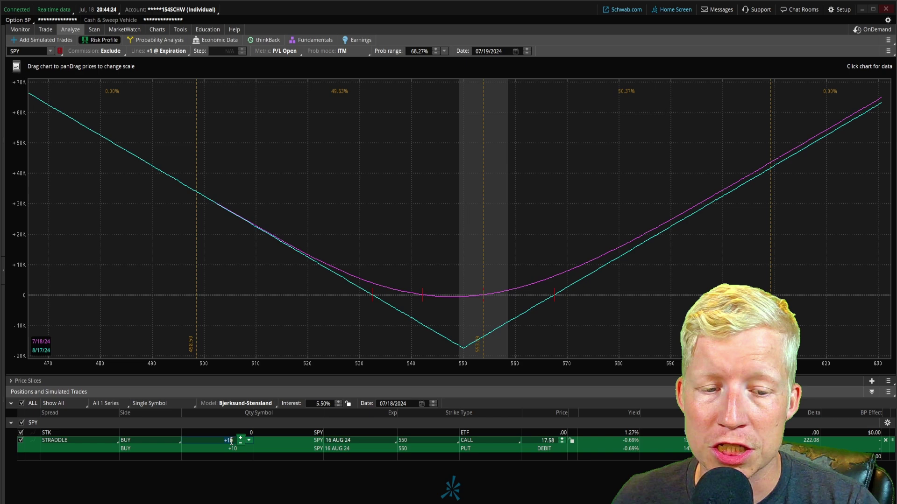
key("Return")
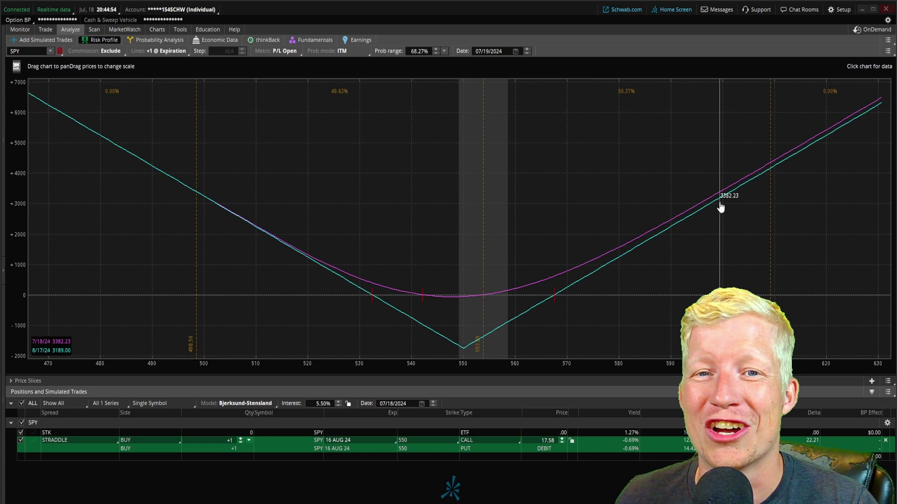
- Build a 10-lot 553/554/555 call butterfly and view its P/L spiking near +$490
left_click(55, 37)
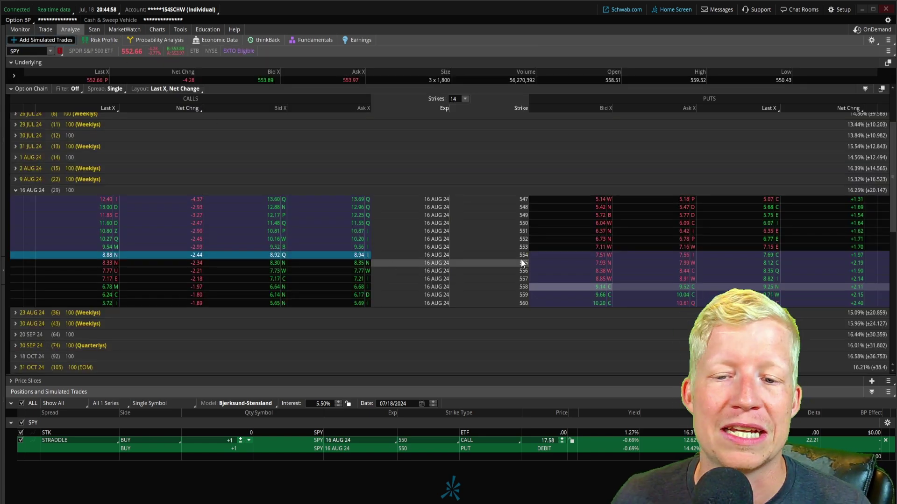
right_click(320, 258)
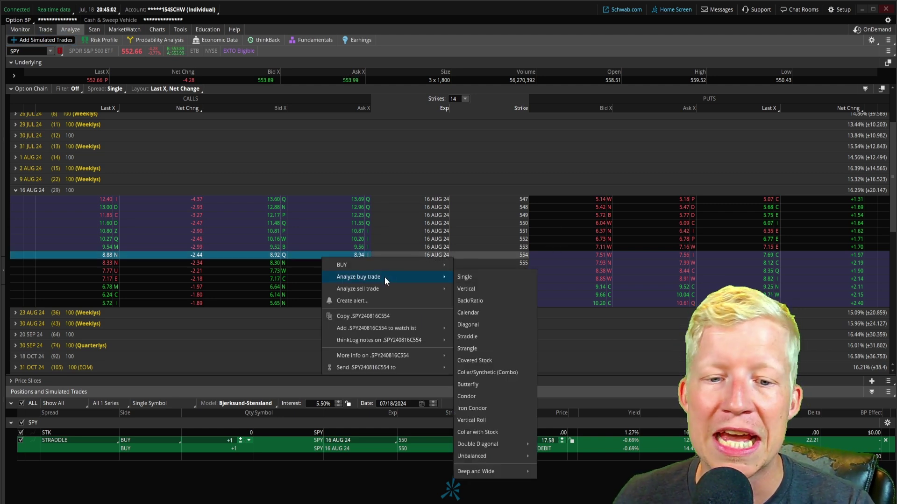
mouse_move(386, 289)
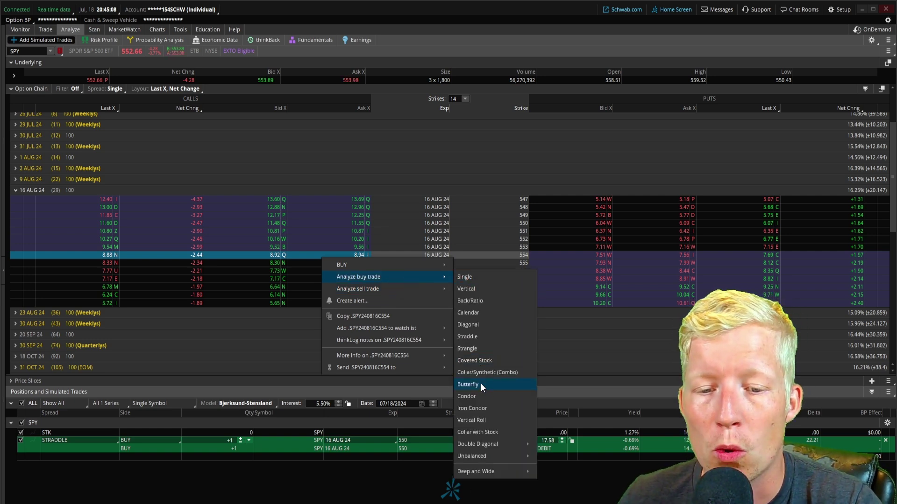
left_click(481, 386)
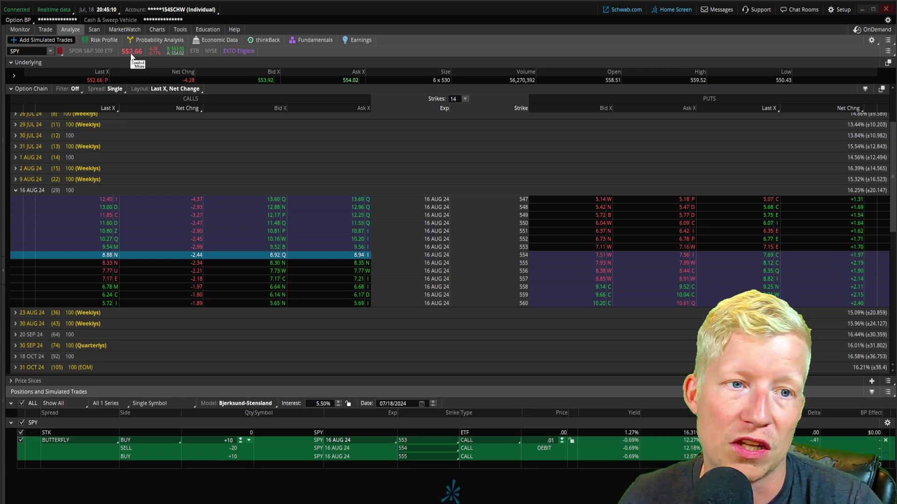
left_click(99, 38)
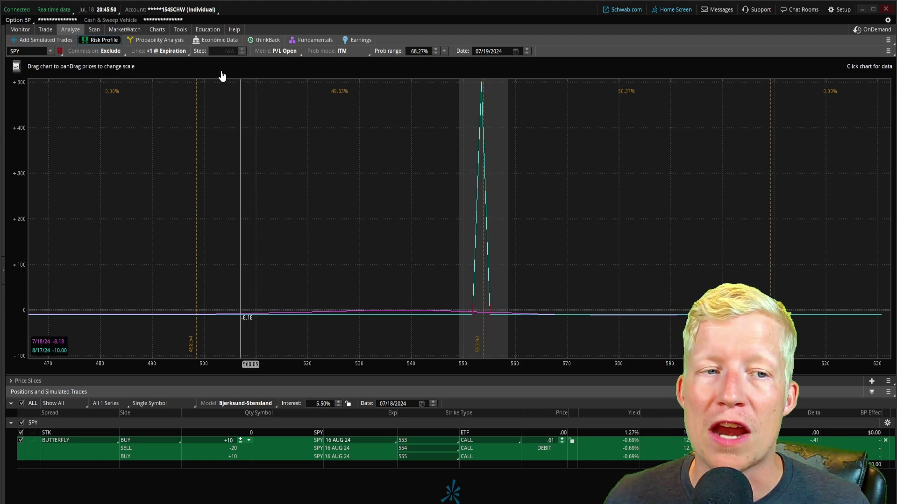
- Delete the butterfly and add a short 10-lot SPY 16 AUG 24 554 straddle at 16.46 credit
left_click(53, 39)
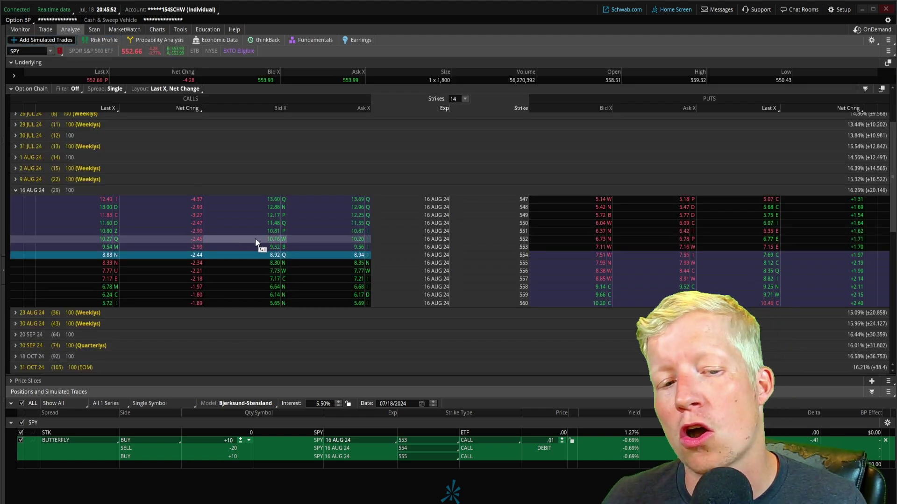
left_click(884, 441)
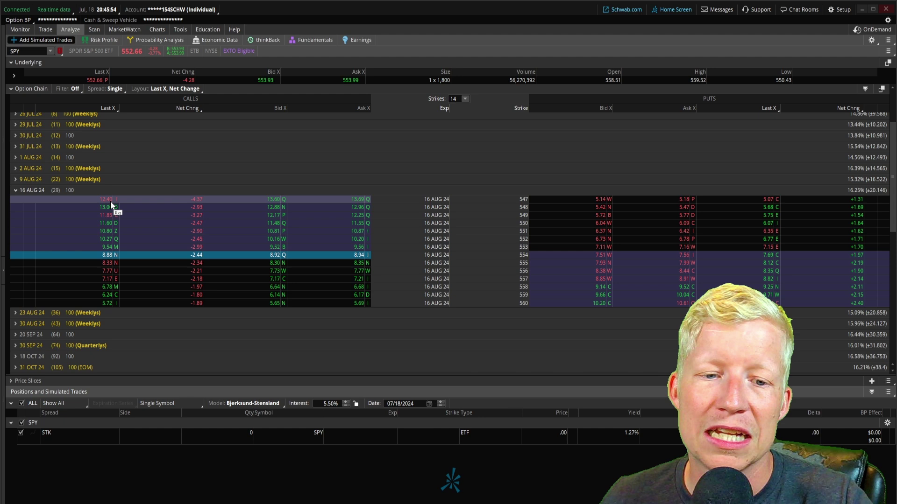
right_click(266, 258)
mouse_move(321, 293)
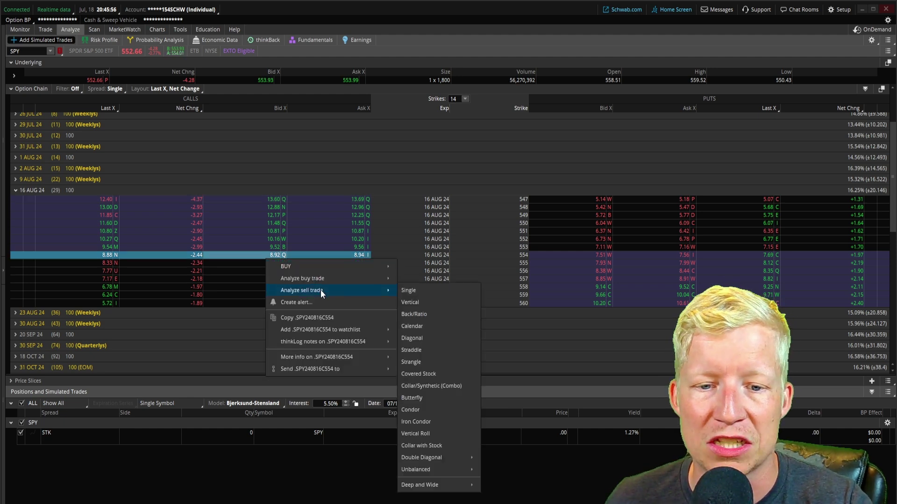
left_click(424, 362)
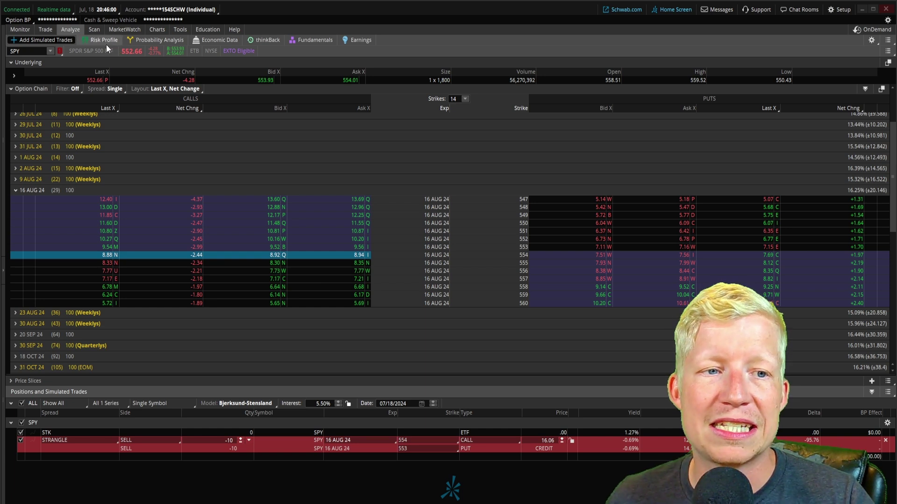
left_click(885, 441)
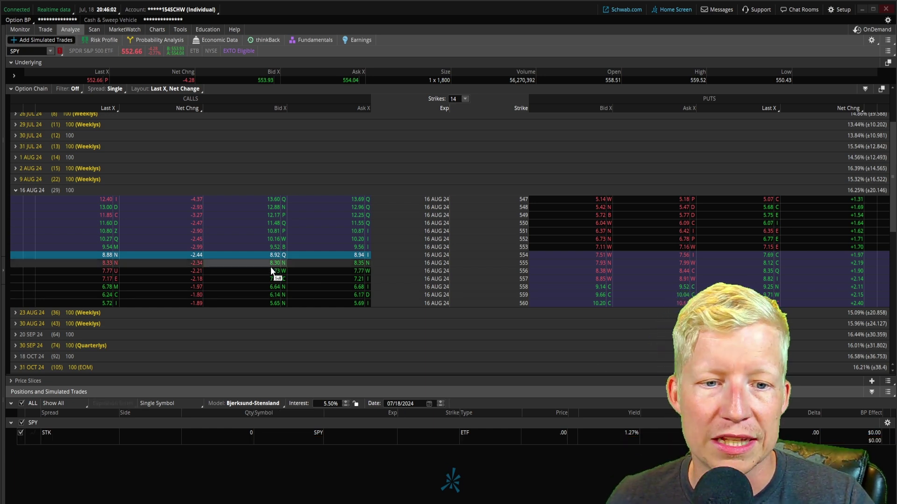
right_click(257, 257)
mouse_move(306, 293)
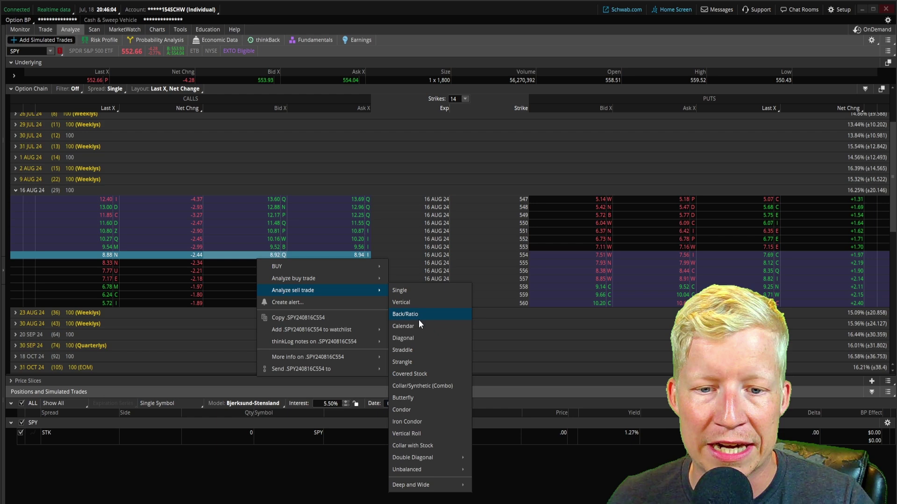
left_click(415, 348)
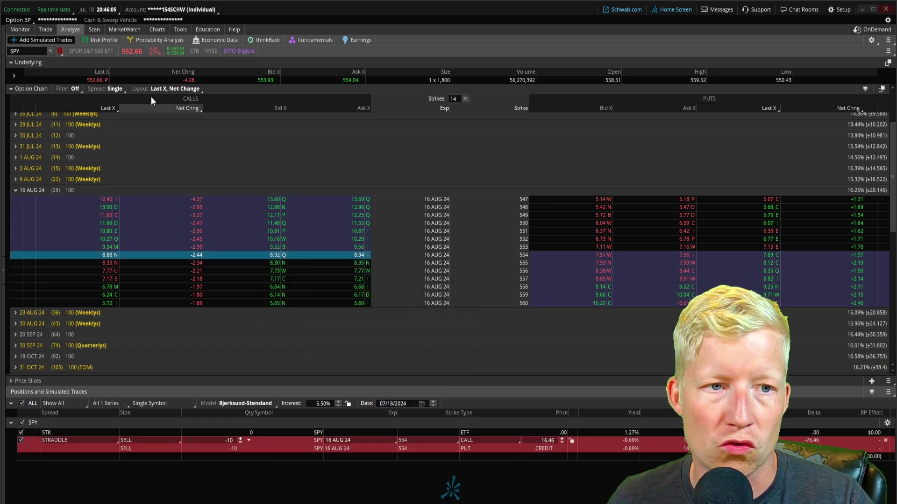
left_click(98, 40)
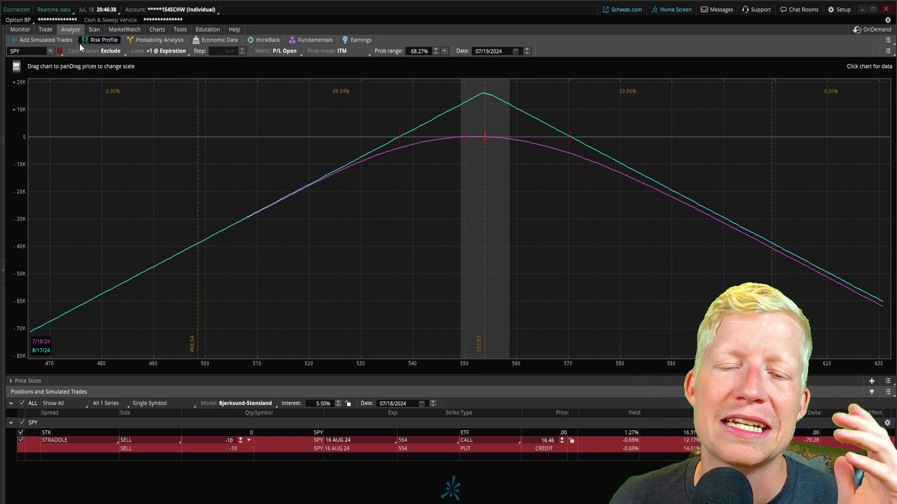
left_click(55, 40)
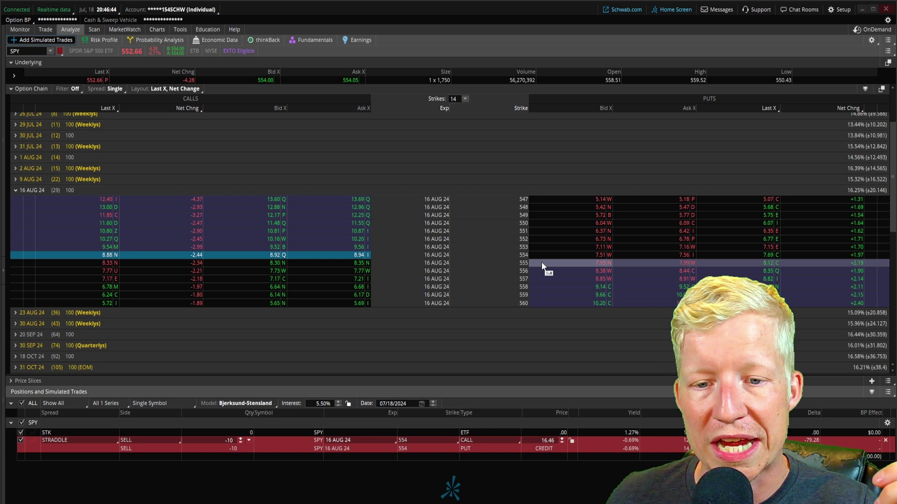
- Show the short 554 straddle's inverted-V P/L, peaking near +$13,950
right_click(553, 256)
mouse_move(581, 280)
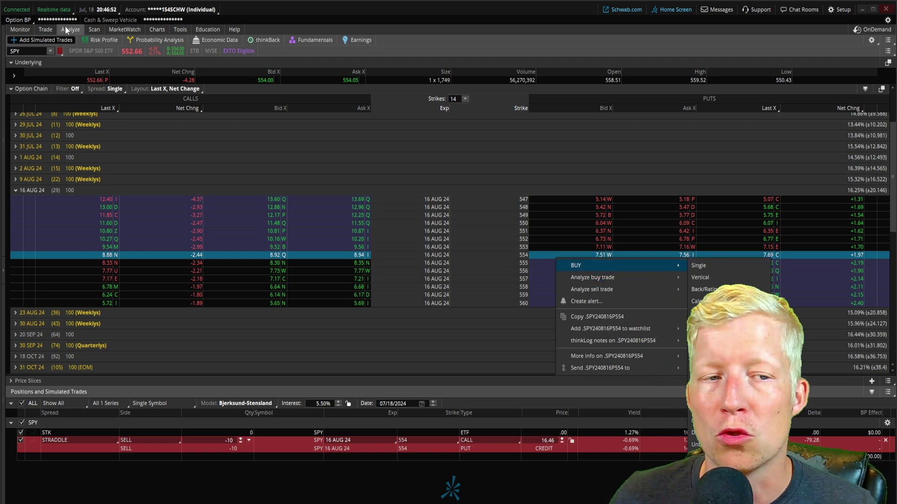
left_click(100, 39)
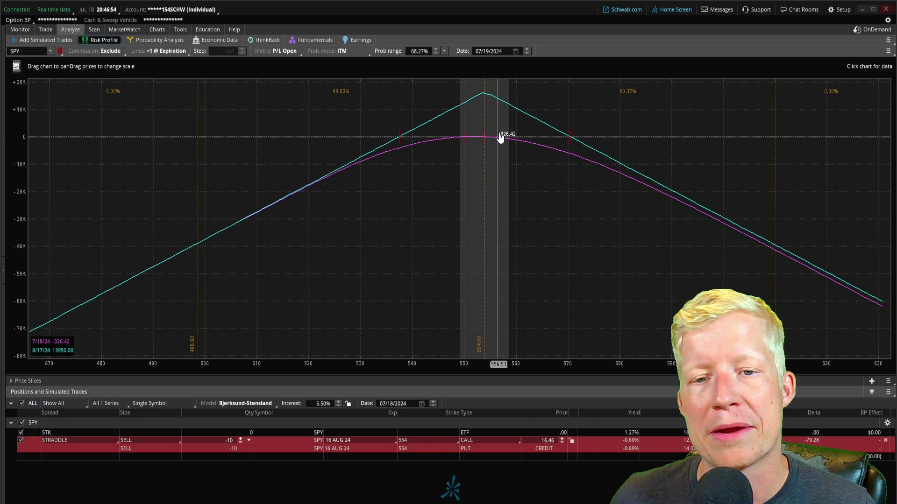